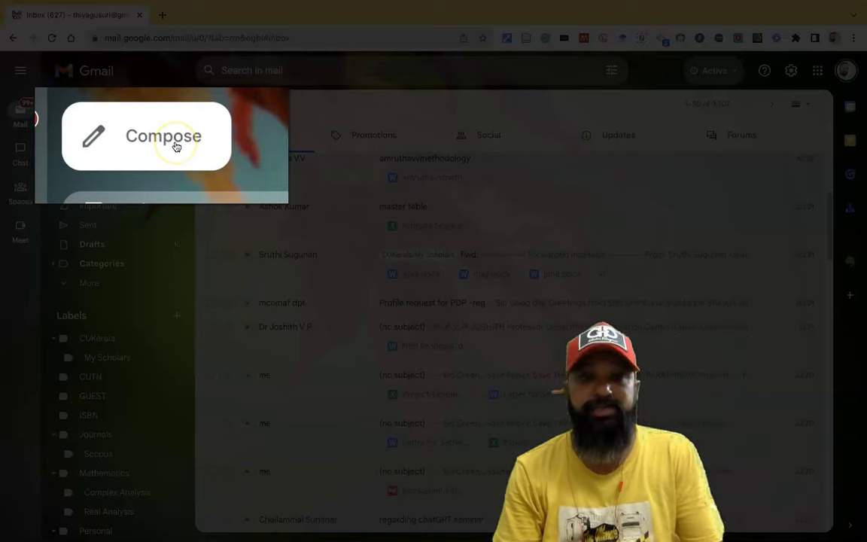
Step: Start a new email and switch its New Message window to full screen
{"action": "left_click", "coordinate": [175, 145]}
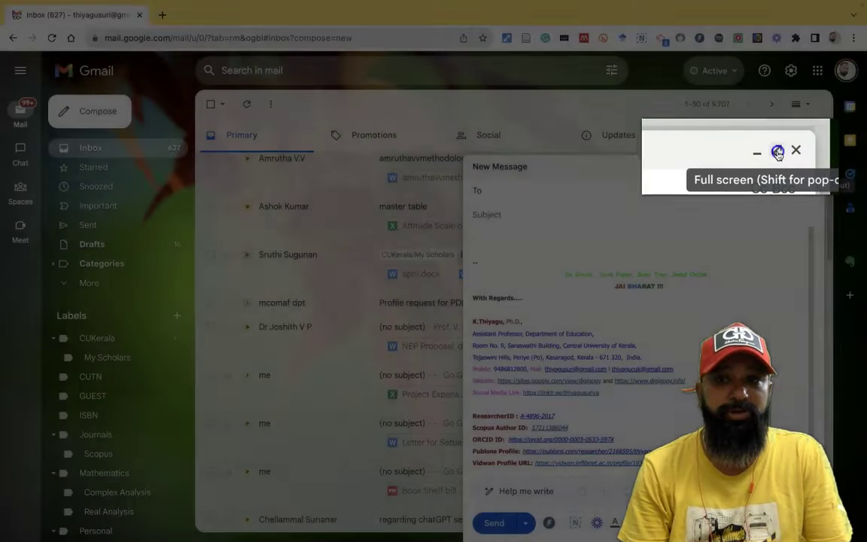
{"action": "left_click", "coordinate": [770, 149]}
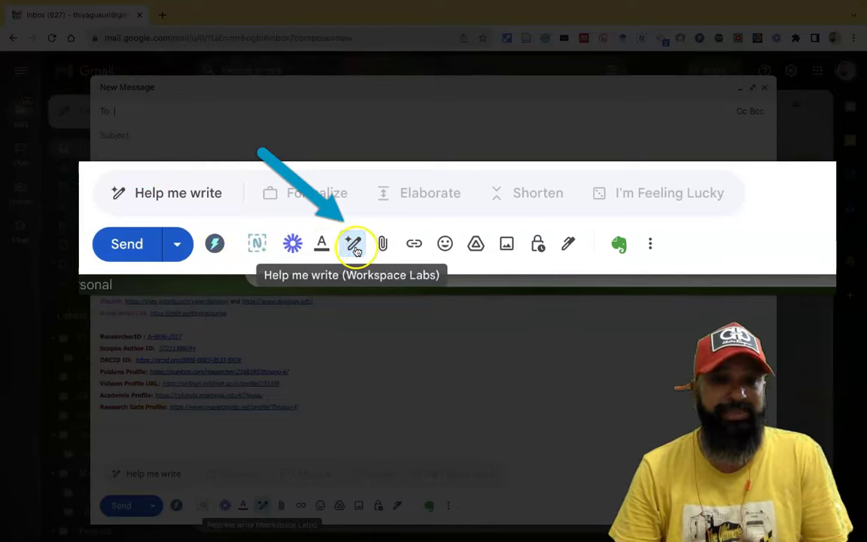
Step: Open Help me write and enter the prompt 'Teachers day greeting'
{"action": "left_click", "coordinate": [355, 248]}
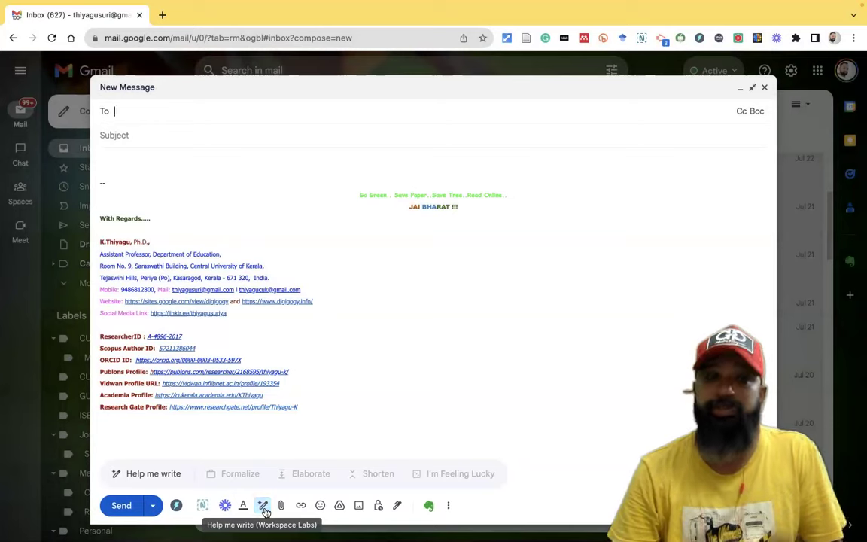
{"action": "left_click", "coordinate": [265, 509]}
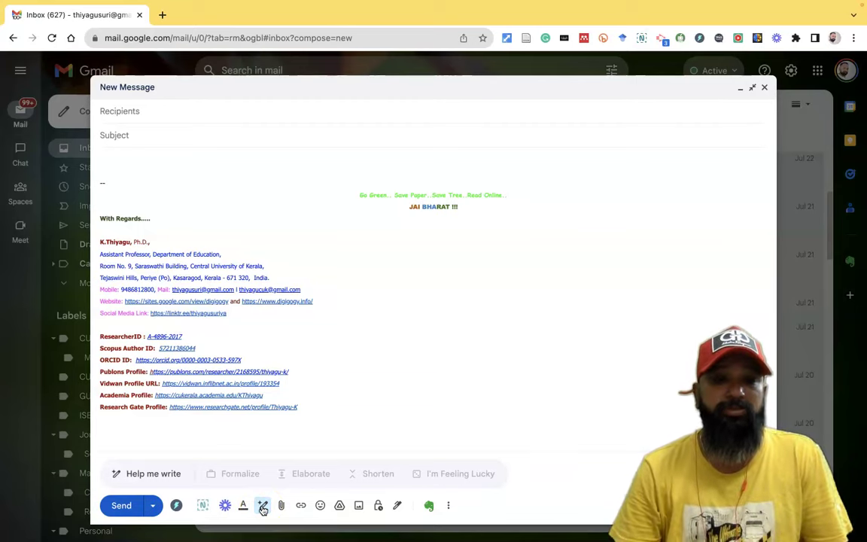
{"action": "left_click", "coordinate": [145, 478]}
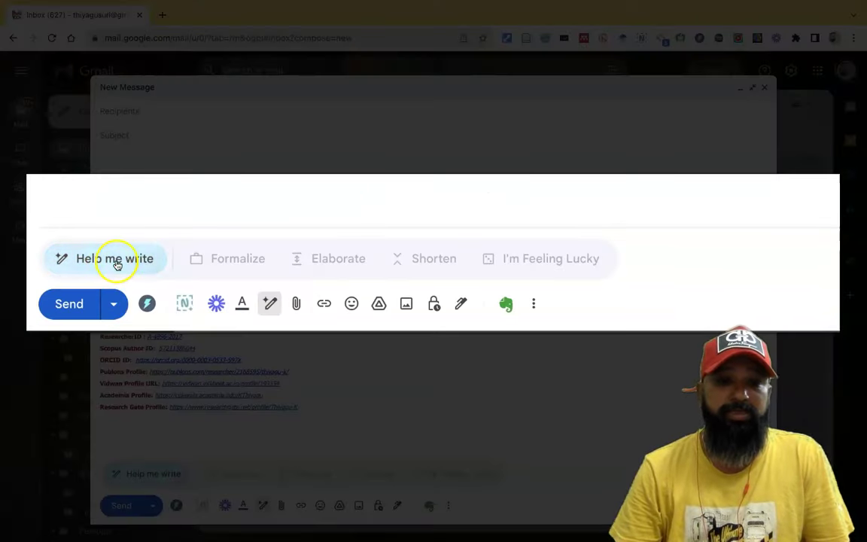
{"action": "left_click", "coordinate": [145, 475]}
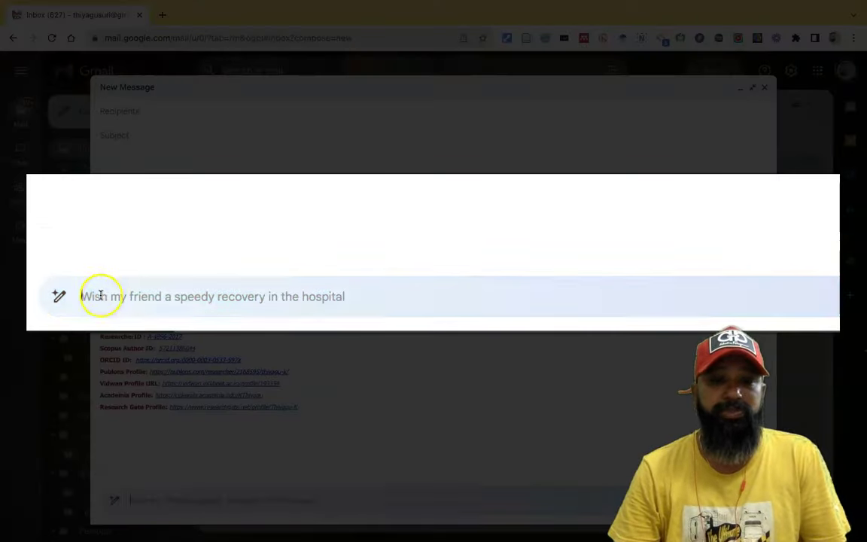
{"action": "left_click", "coordinate": [101, 295]}
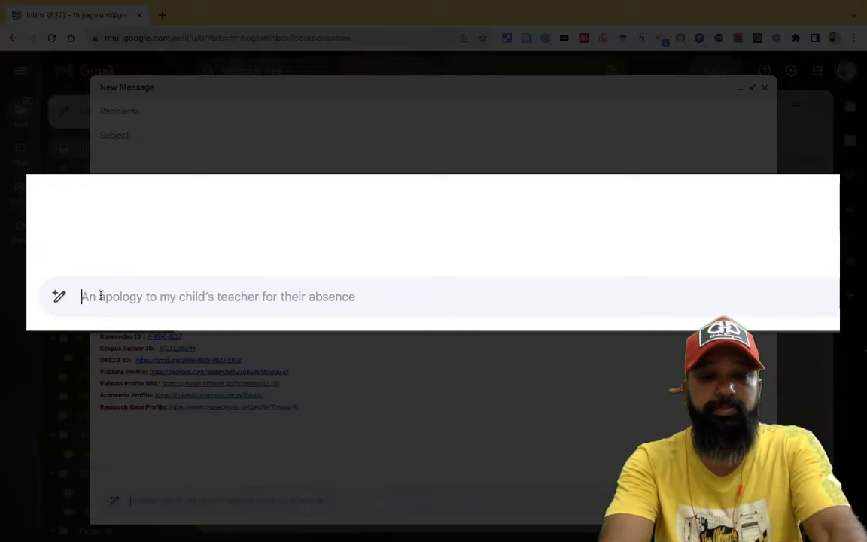
{"action": "type", "text": "Teachers"}
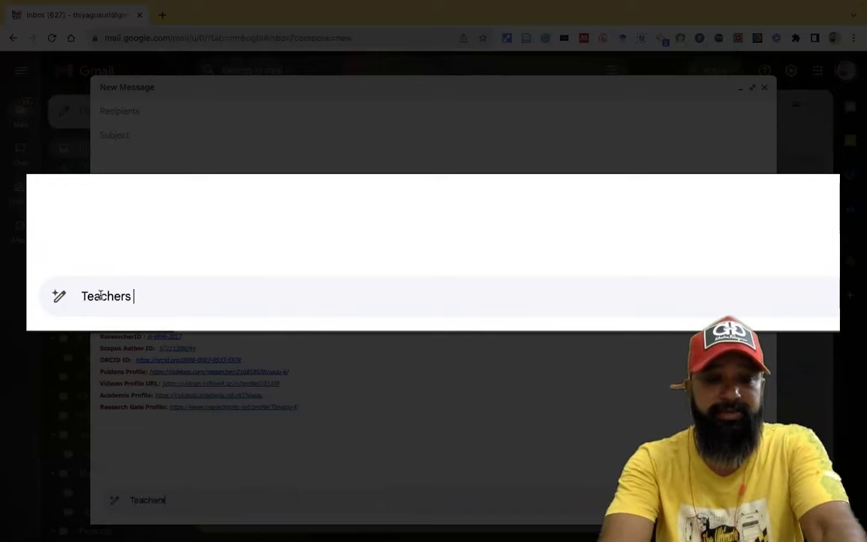
{"action": "type", "text": " day gre"}
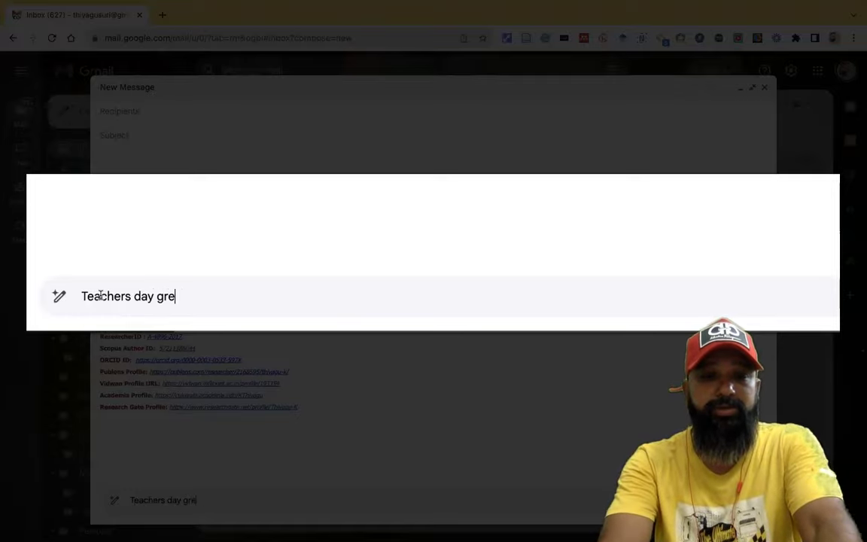
{"action": "type", "text": "eting"}
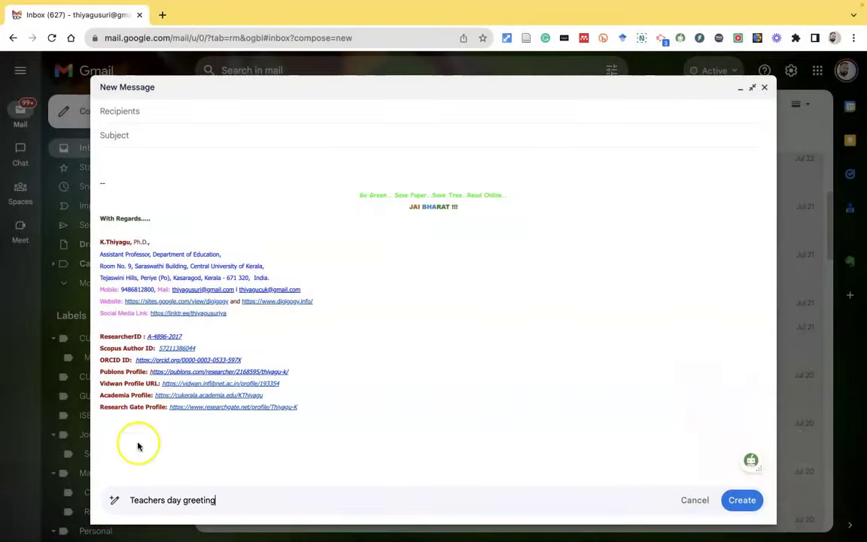
Step: Create the AI Teachers' Day greeting draft and scroll through the suggestion to review it
{"action": "left_click", "coordinate": [741, 501]}
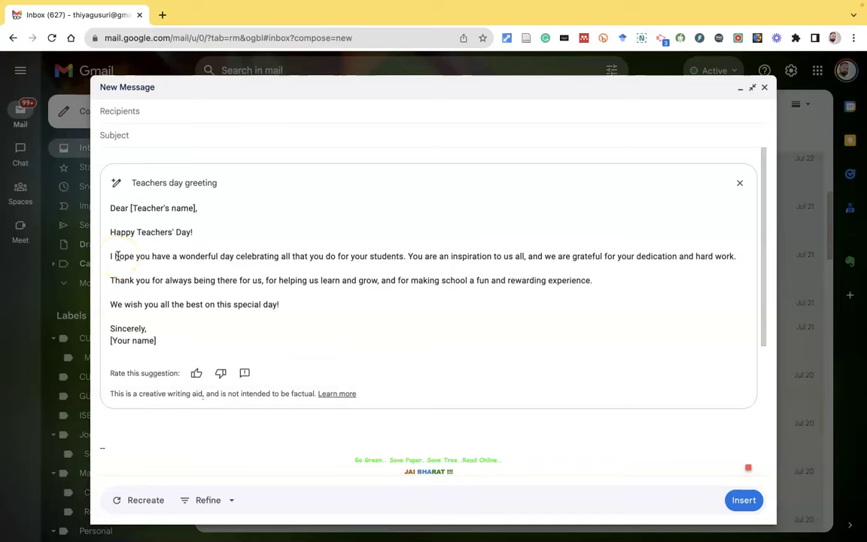
{"action": "scroll", "coordinate": [175, 317], "scroll_direction": "down", "scroll_amount": 1}
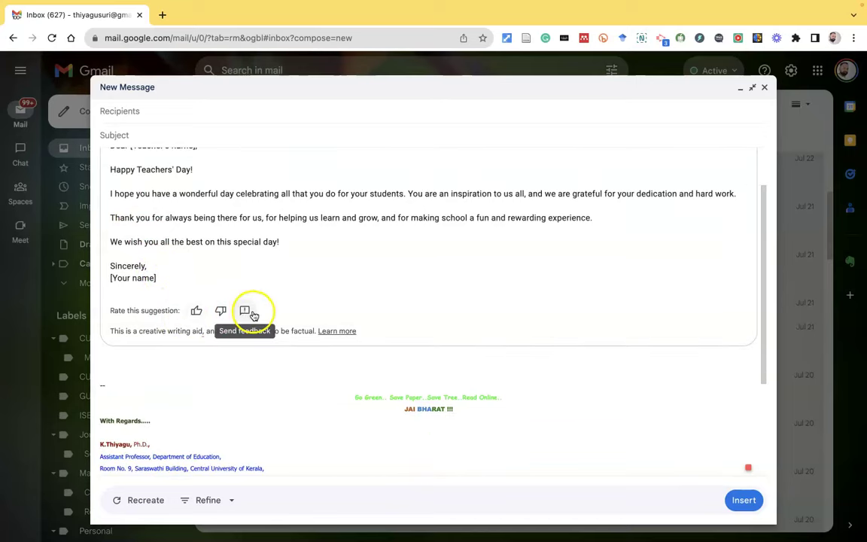
{"action": "scroll", "coordinate": [260, 308], "scroll_direction": "up", "scroll_amount": 1}
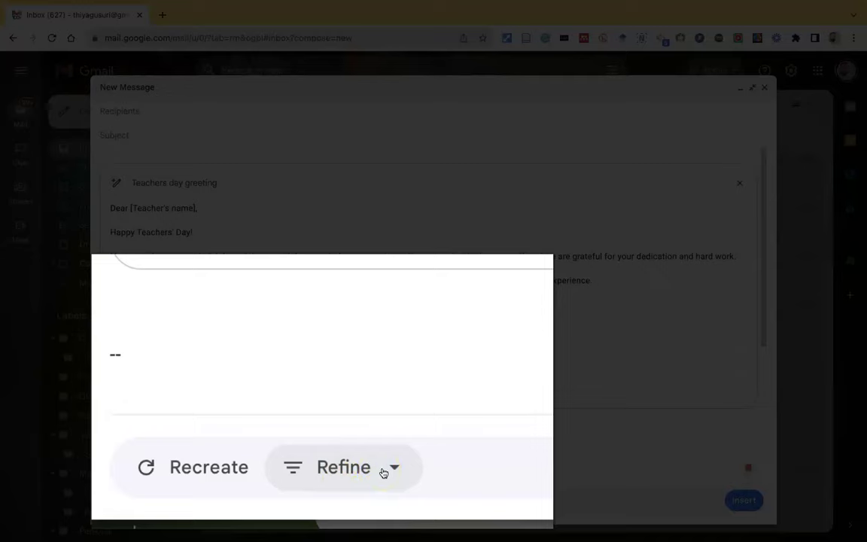
Step: Refine the greeting draft with Formalize for a more formal tone
{"action": "left_click", "coordinate": [383, 470]}
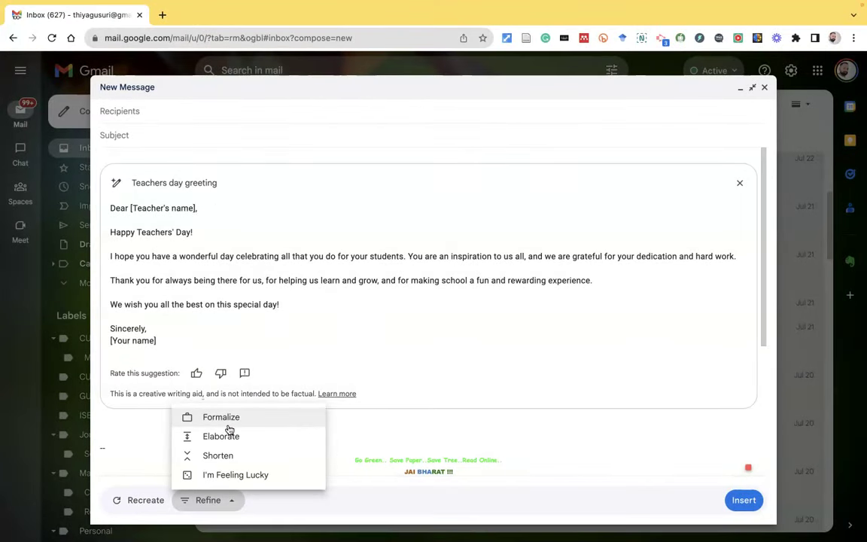
{"action": "left_click", "coordinate": [228, 426]}
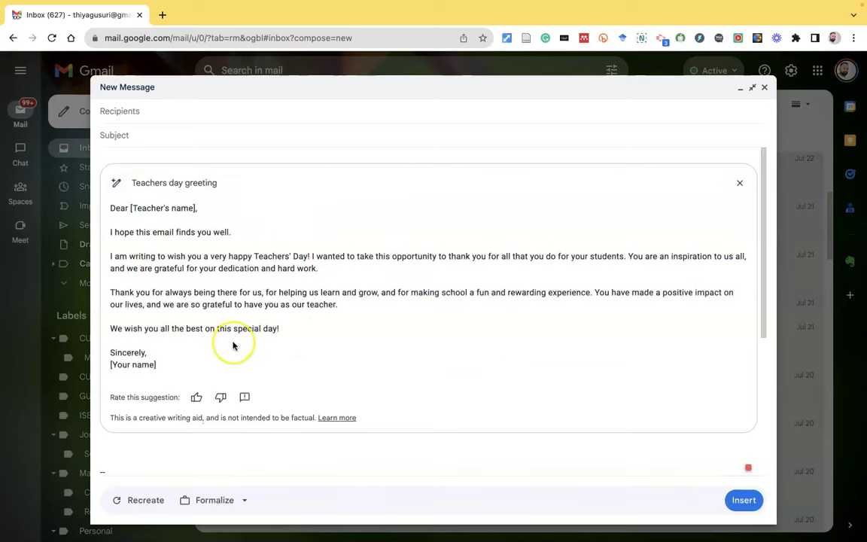
{"action": "left_click", "coordinate": [235, 499]}
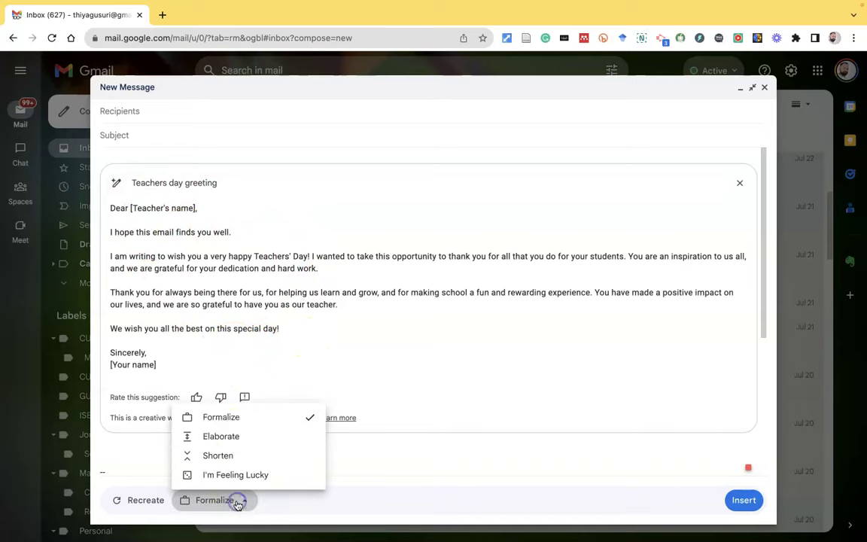
Step: Elaborate the greeting, then Shorten it to a brief thank-you note
{"action": "left_click", "coordinate": [232, 438]}
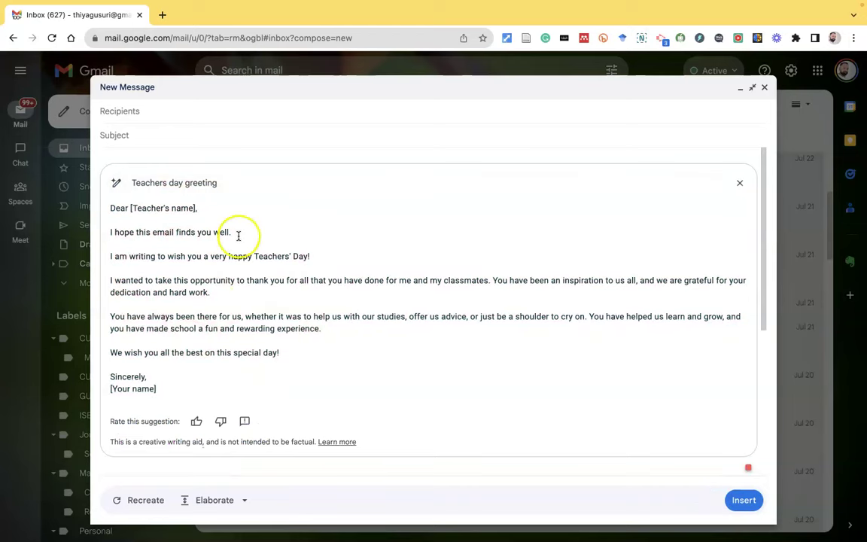
{"action": "left_click", "coordinate": [237, 503]}
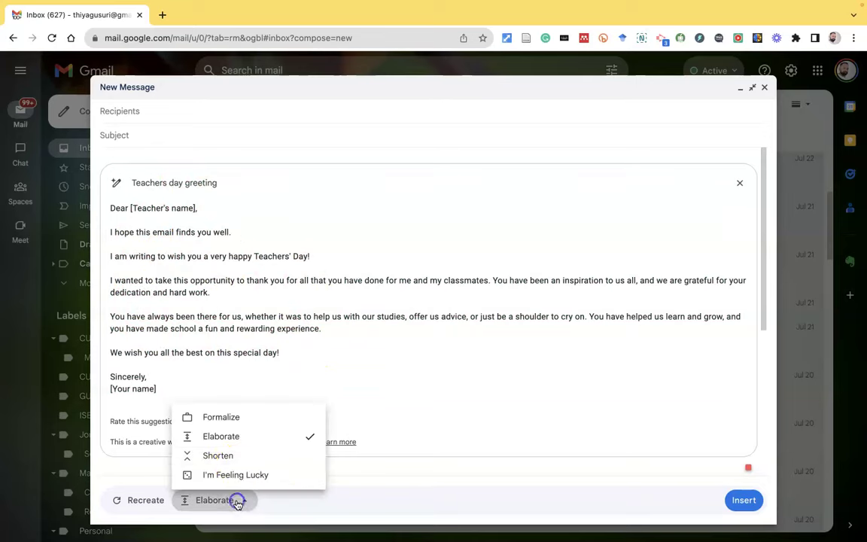
{"action": "left_click", "coordinate": [218, 456]}
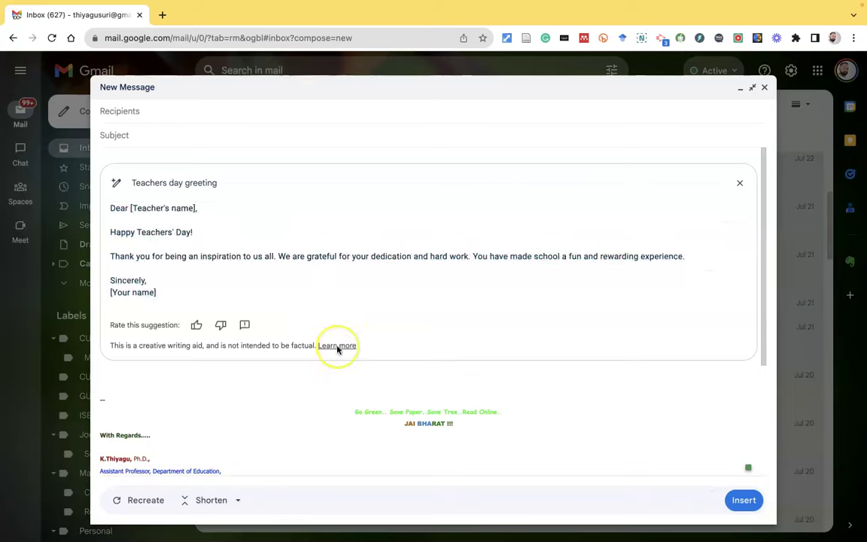
Step: Rewrite the greeting with I'm Feeling Lucky and Recreate it for a wizard-themed version
{"action": "left_click", "coordinate": [235, 499]}
{"action": "left_click", "coordinate": [223, 476]}
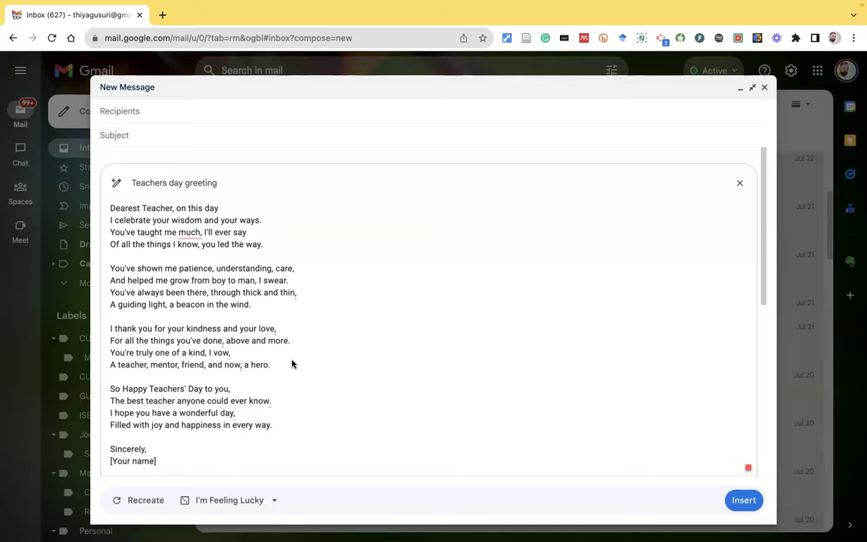
{"action": "left_click", "coordinate": [139, 502]}
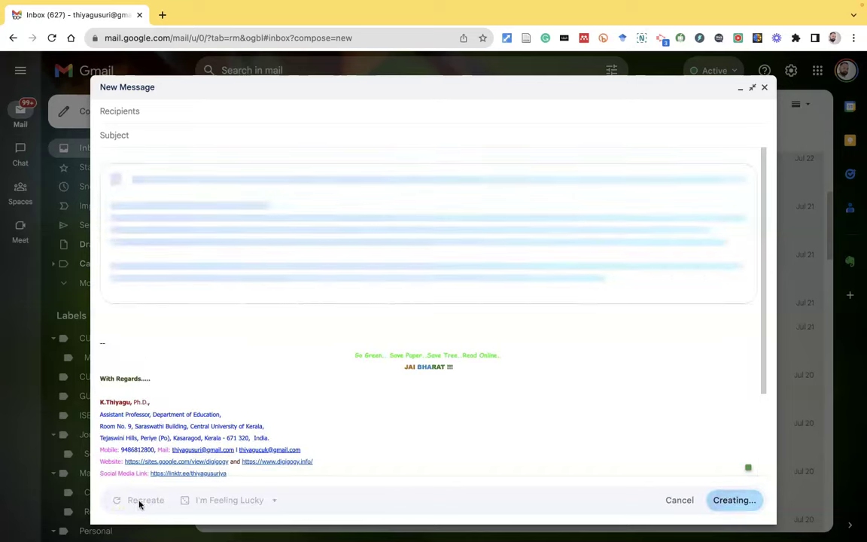
{"action": "left_click", "coordinate": [188, 407]}
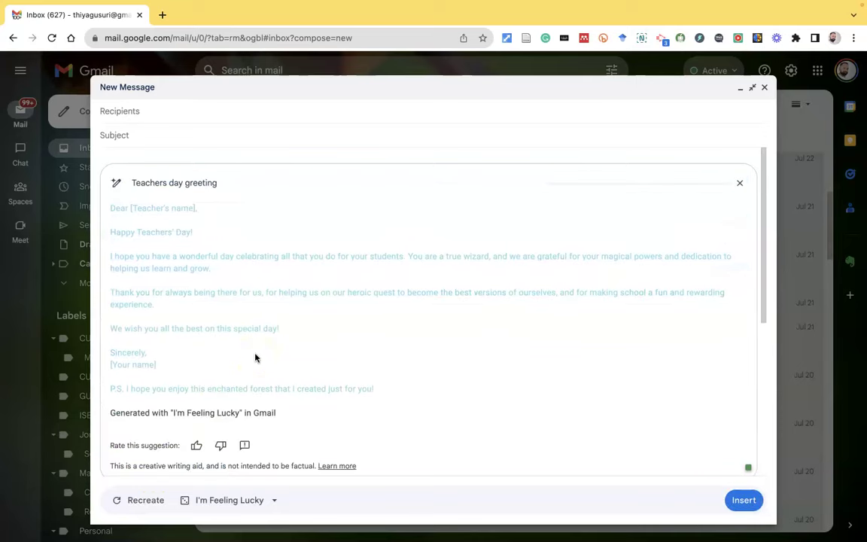
{"action": "left_click", "coordinate": [246, 329]}
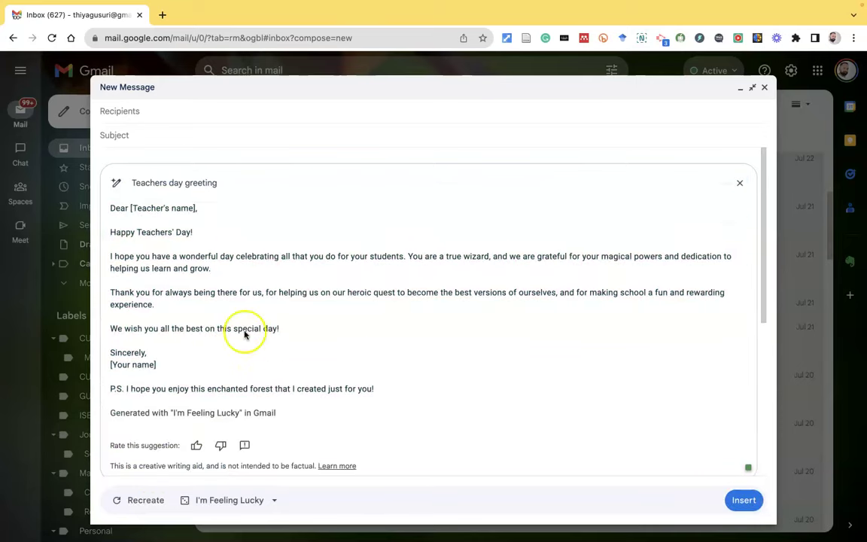
{"action": "left_click", "coordinate": [155, 114]}
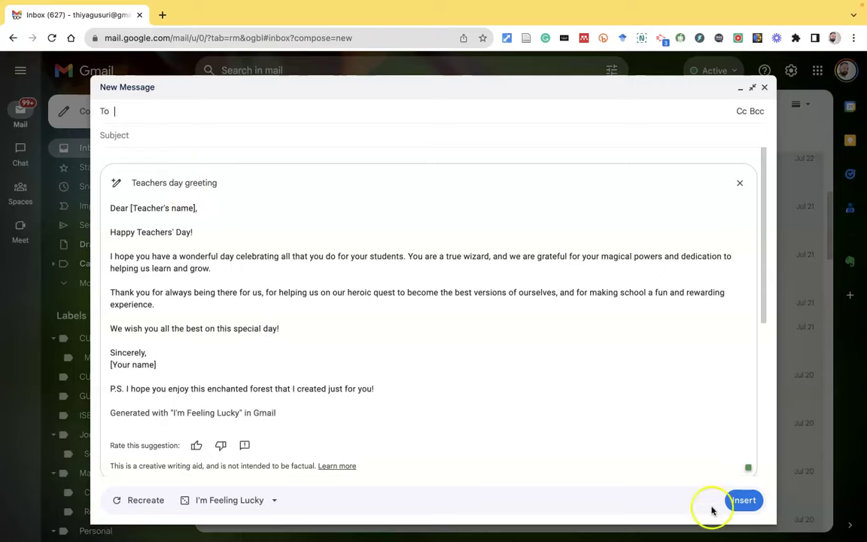
Step: Insert the greeting, replace the placeholders with 'Sir' and the sender's name, and delete the P.S. lines
{"action": "left_click", "coordinate": [745, 500]}
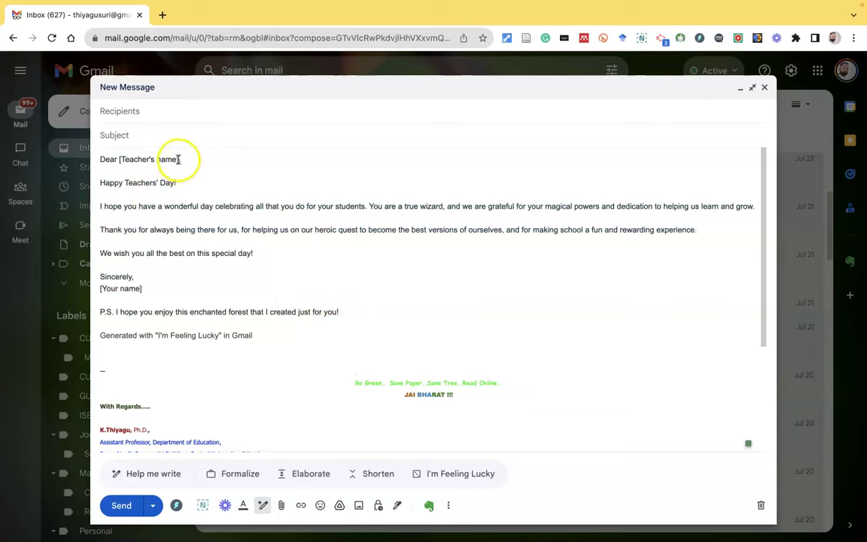
{"action": "left_click_drag", "start_coordinate": [178, 160], "coordinate": [120, 158]}
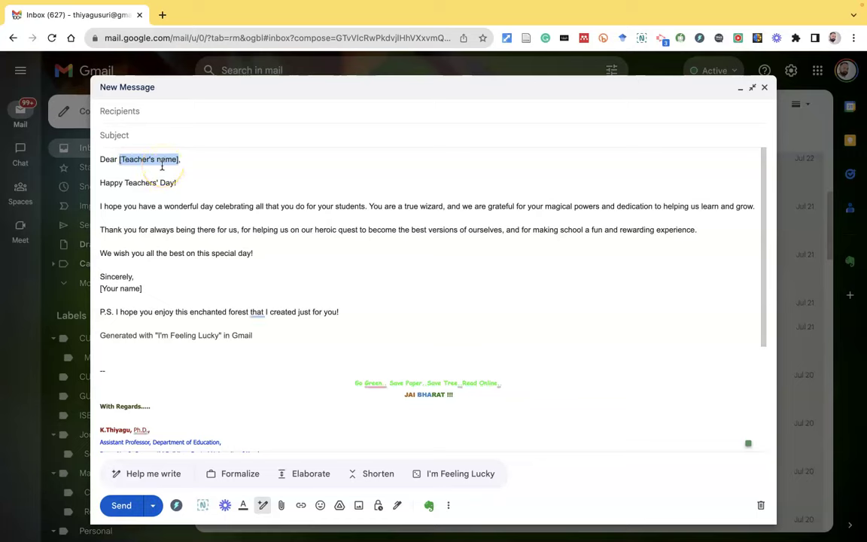
{"action": "type", "text": "Sir,"}
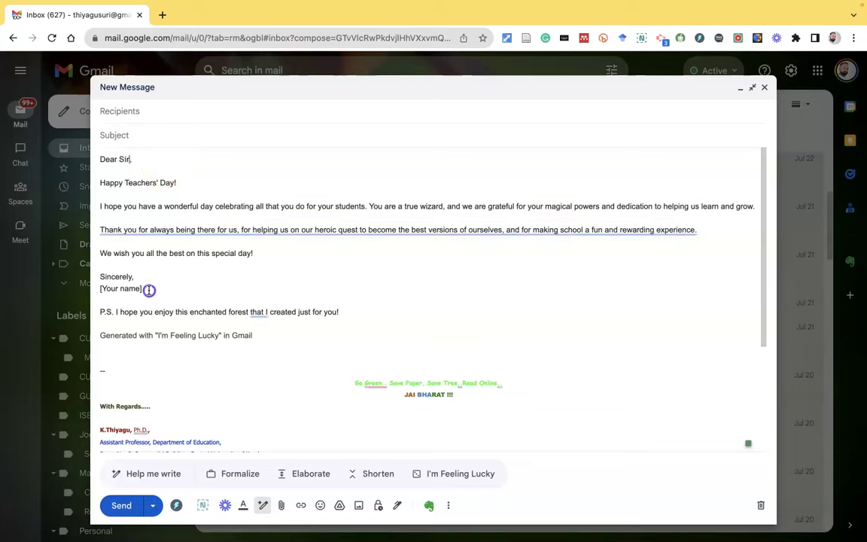
{"action": "left_click_drag", "start_coordinate": [149, 290], "coordinate": [99, 288]}
{"action": "type", "text": "Thiyagu"}
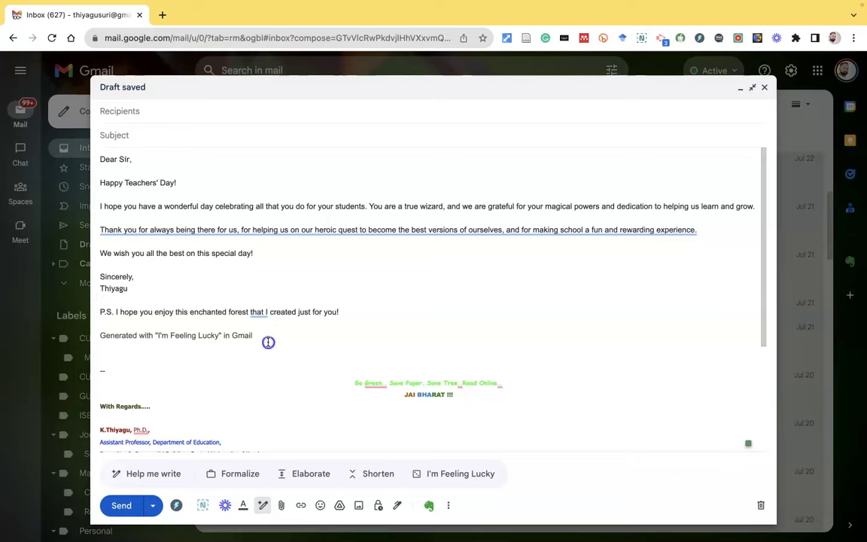
{"action": "left_click_drag", "start_coordinate": [267, 340], "coordinate": [88, 308]}
{"action": "key", "text": "BackSpace"}
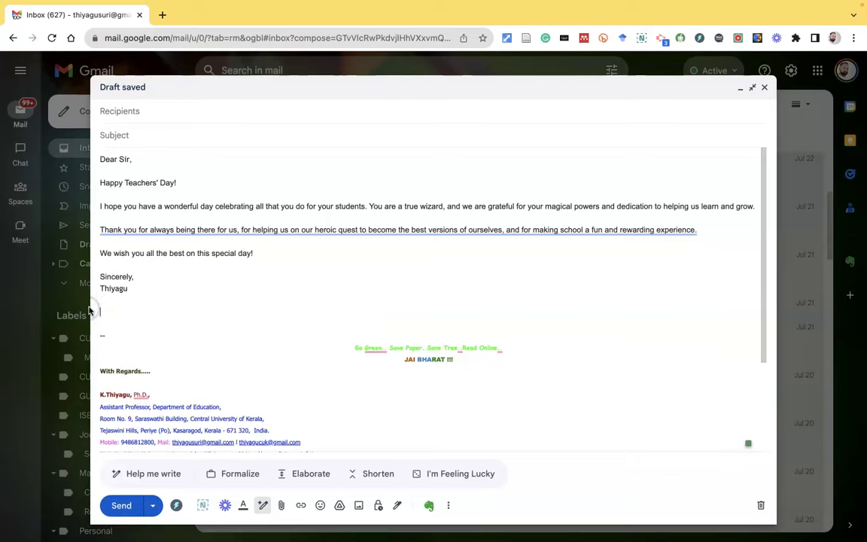
Step: Address the greeting to a contact, accept the subject 'Happy Teacher Day!', and send it
{"action": "left_click", "coordinate": [131, 111]}
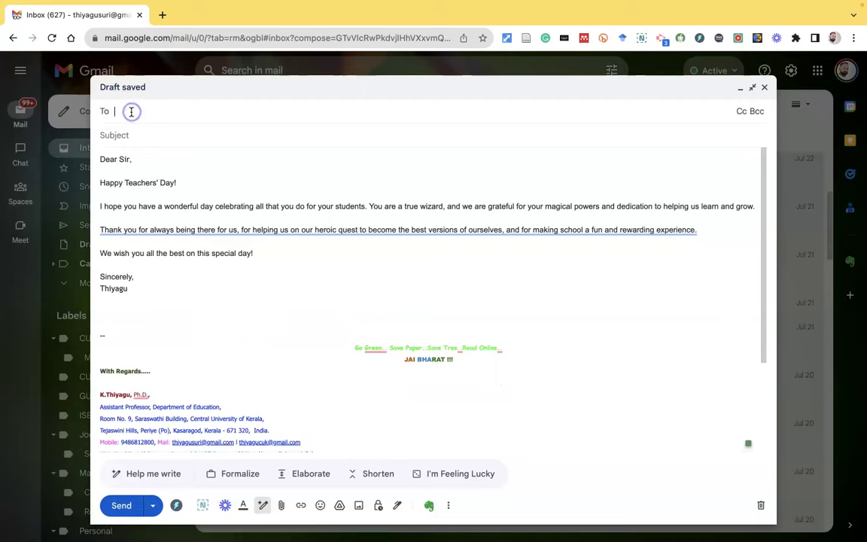
{"action": "type", "text": "t"}
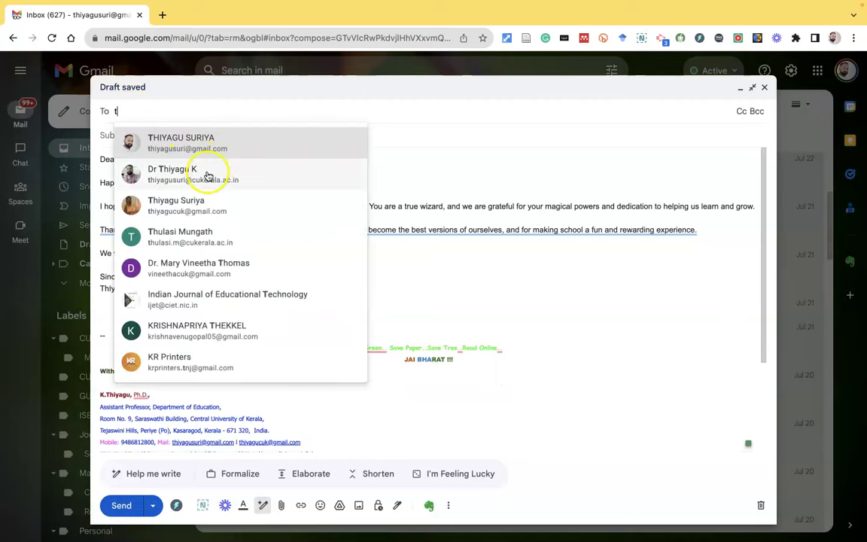
{"action": "left_click", "coordinate": [204, 175]}
{"action": "left_click", "coordinate": [162, 148]}
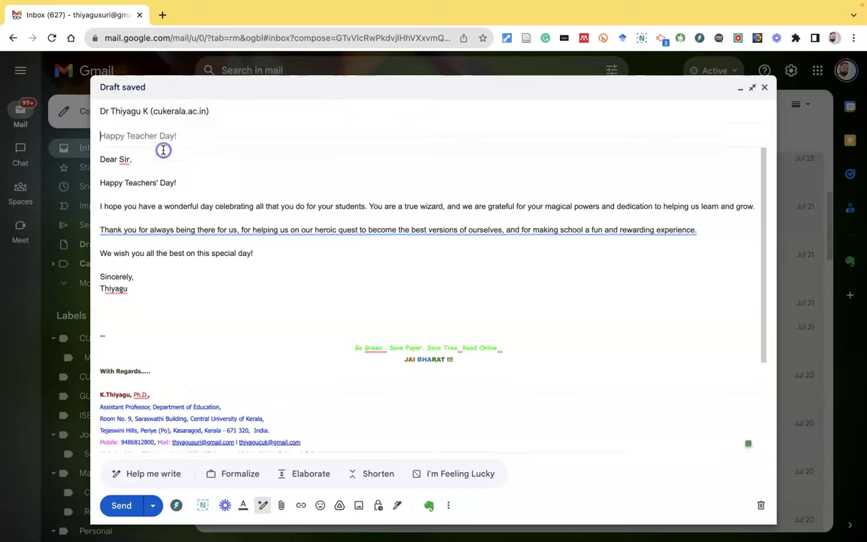
{"action": "key", "text": "Tab"}
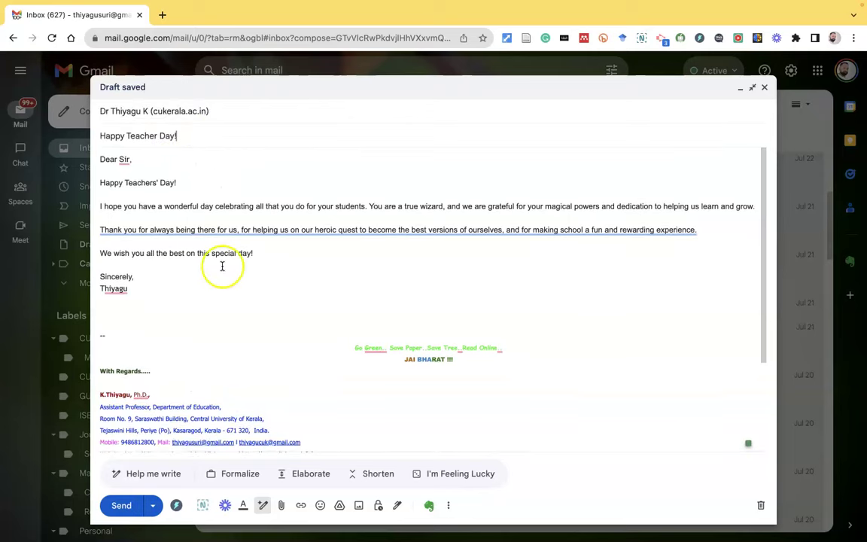
{"action": "left_click", "coordinate": [118, 511]}
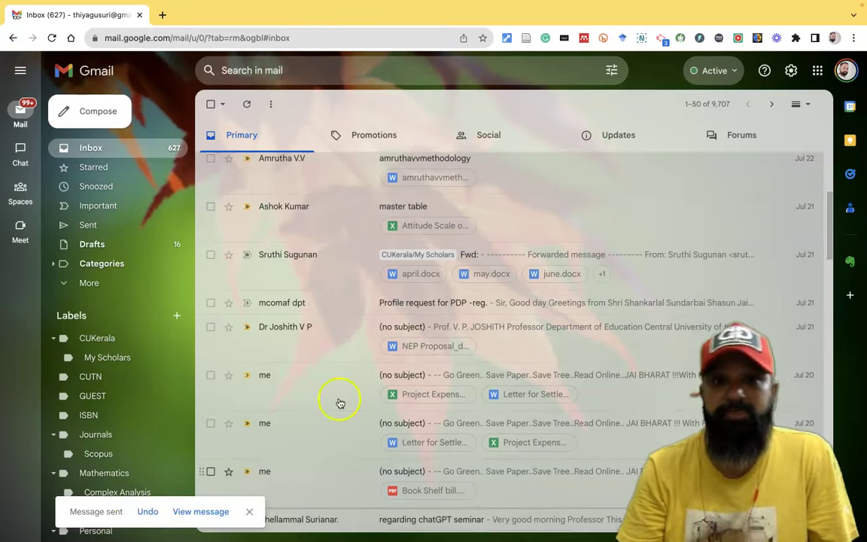
Step: Dismiss the Message sent notice and open the 'regarding chatGPT seminar' email from the inbox
{"action": "left_click", "coordinate": [249, 511]}
{"action": "scroll", "coordinate": [404, 399], "scroll_direction": "down", "scroll_amount": 1}
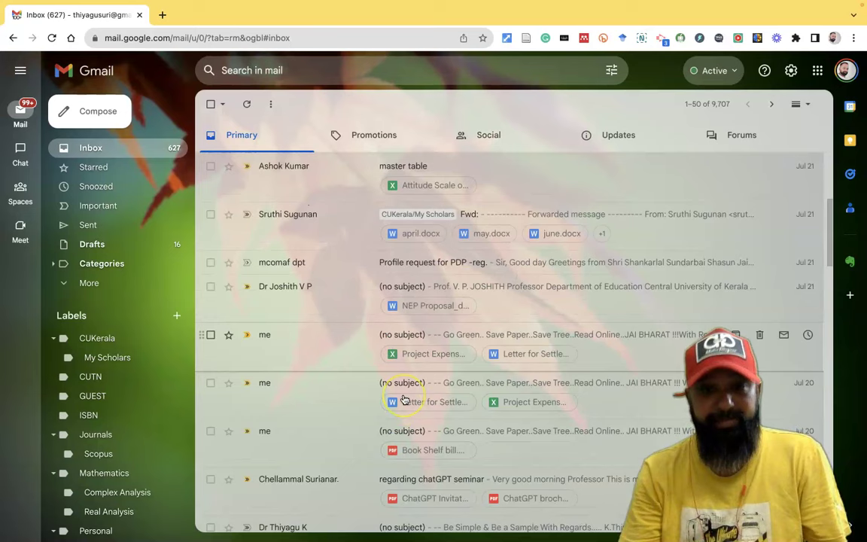
{"action": "scroll", "coordinate": [404, 399], "scroll_direction": "down", "scroll_amount": 1}
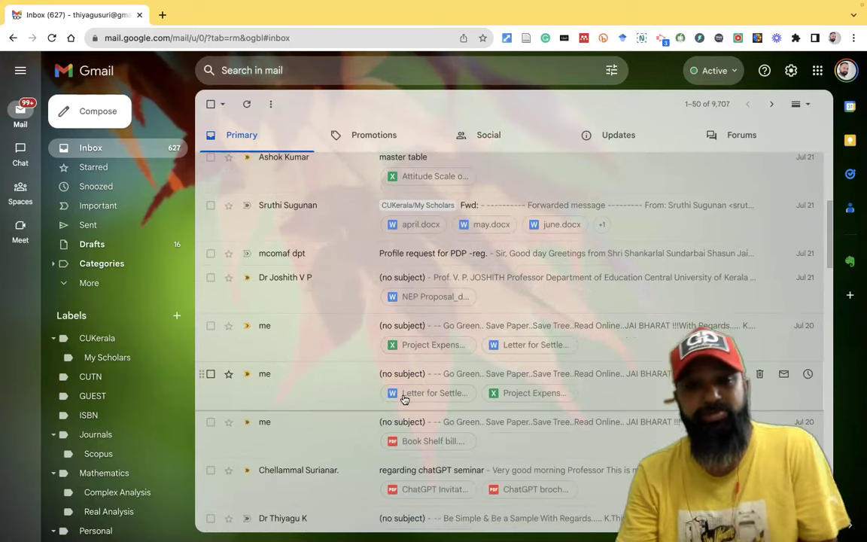
{"action": "scroll", "coordinate": [404, 399], "scroll_direction": "down", "scroll_amount": 3}
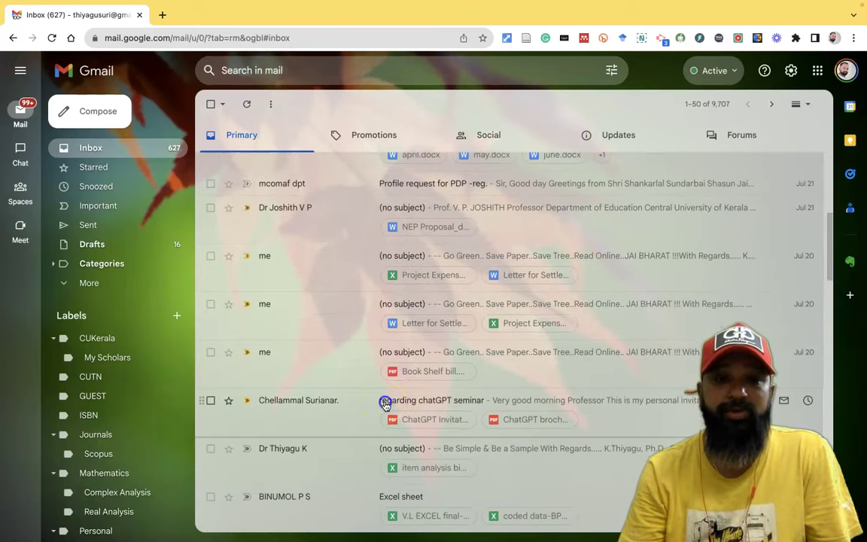
{"action": "left_click", "coordinate": [384, 404]}
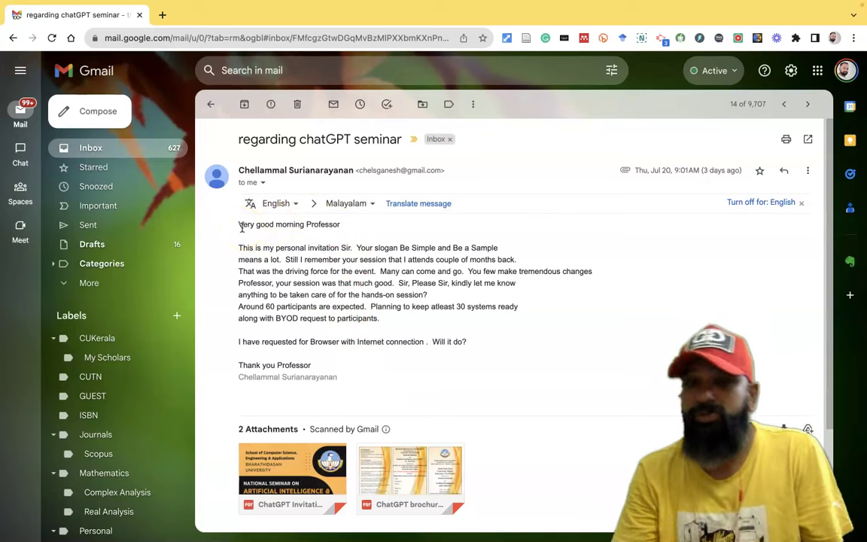
Step: Scroll through the invitation down to its two PDF attachments and quick replies
{"action": "scroll", "coordinate": [329, 252], "scroll_direction": "down", "scroll_amount": 2}
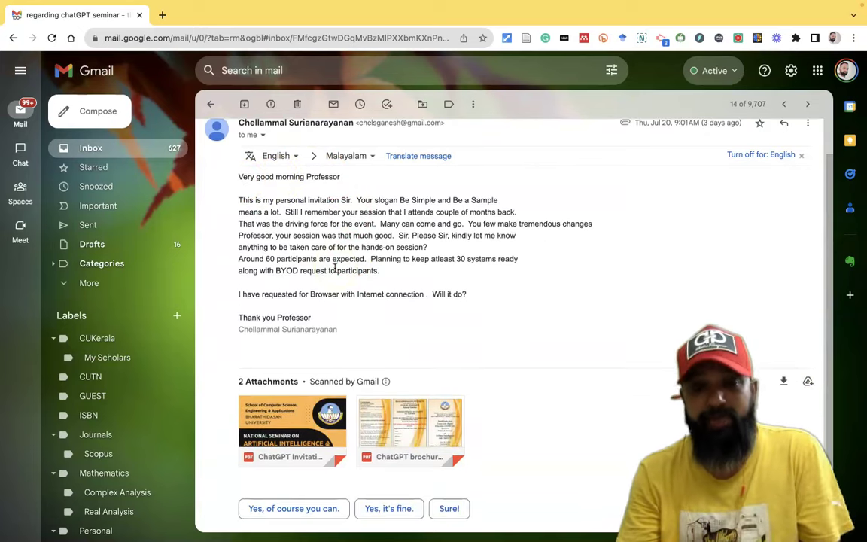
{"action": "scroll", "coordinate": [334, 268], "scroll_direction": "up", "scroll_amount": 1}
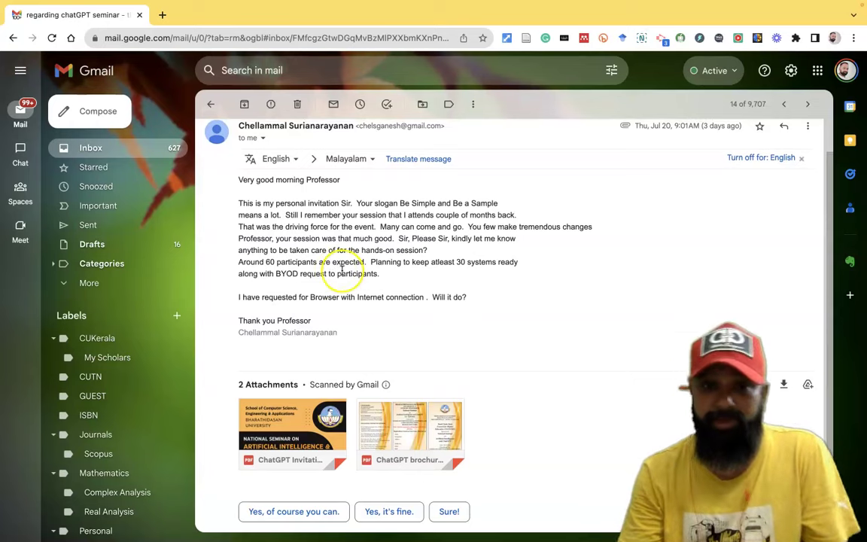
{"action": "scroll", "coordinate": [338, 268], "scroll_direction": "down", "scroll_amount": 2}
{"action": "scroll", "coordinate": [341, 268], "scroll_direction": "up", "scroll_amount": 2}
{"action": "scroll", "coordinate": [341, 268], "scroll_direction": "down", "scroll_amount": 1}
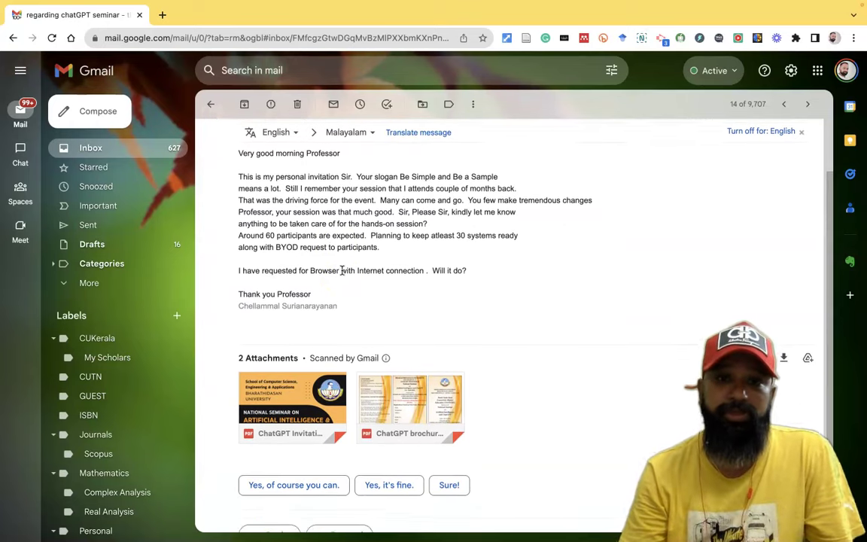
{"action": "scroll", "coordinate": [341, 268], "scroll_direction": "up", "scroll_amount": 2}
{"action": "scroll", "coordinate": [512, 294], "scroll_direction": "down", "scroll_amount": 3}
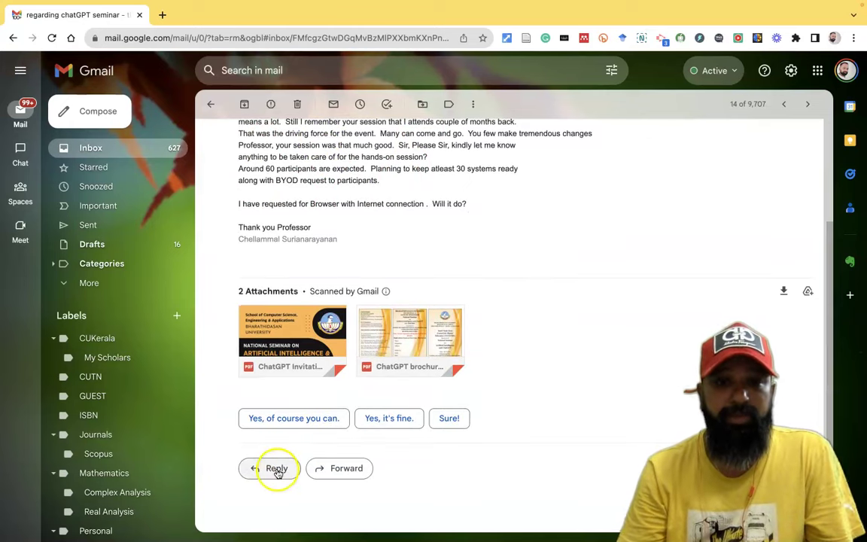
Step: Reply to the invitation and begin the Help me write prompt 'I am accepting the invitation'
{"action": "left_click", "coordinate": [277, 470]}
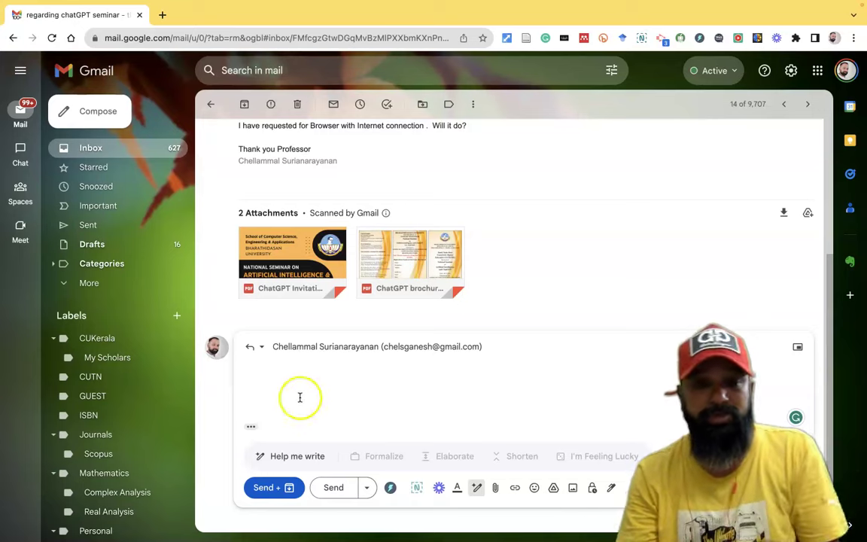
{"action": "scroll", "coordinate": [301, 421], "scroll_direction": "down", "scroll_amount": 1}
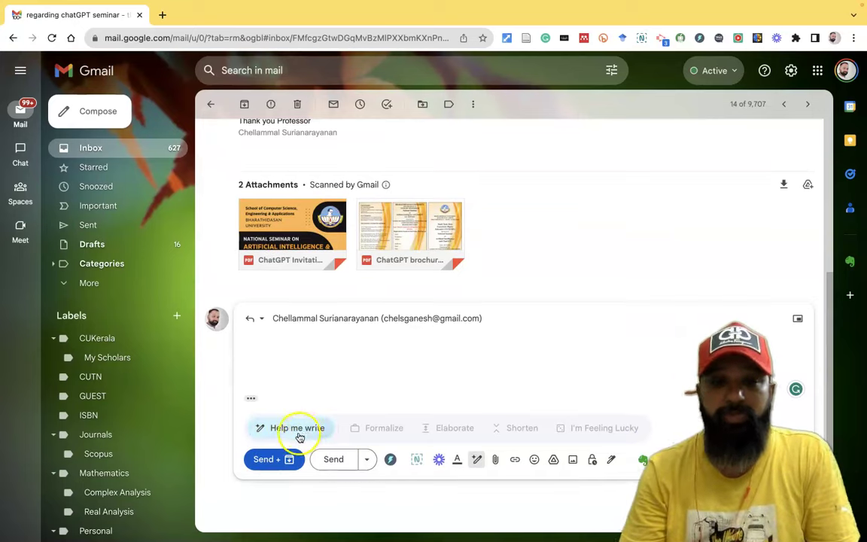
{"action": "left_click", "coordinate": [313, 429]}
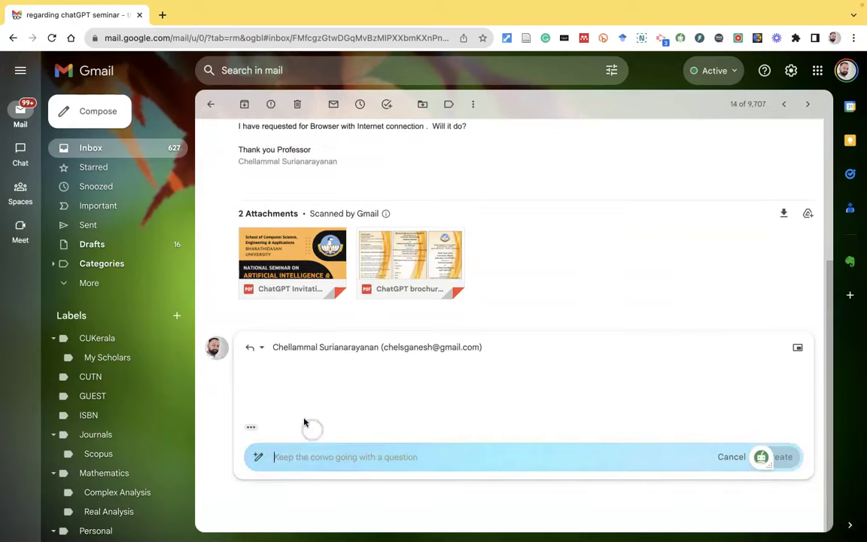
{"action": "left_click", "coordinate": [282, 448]}
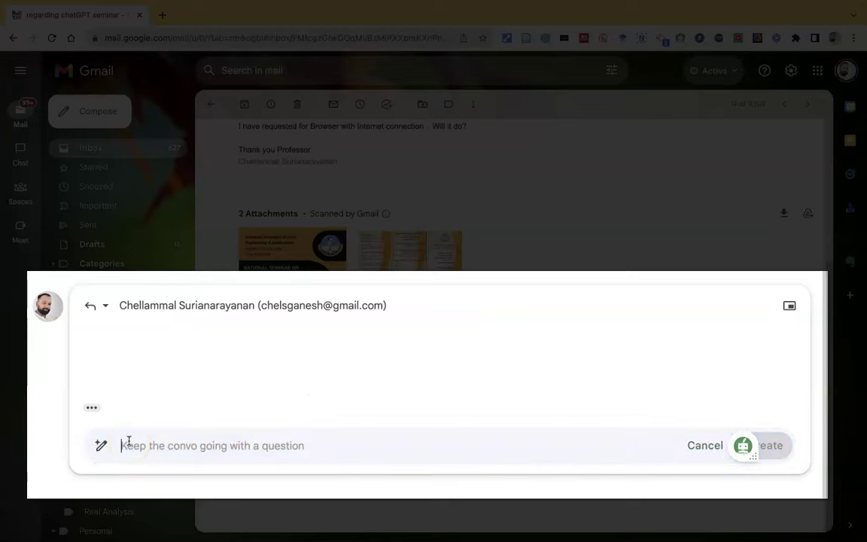
{"action": "type", "text": "I am accepting the invitation"}
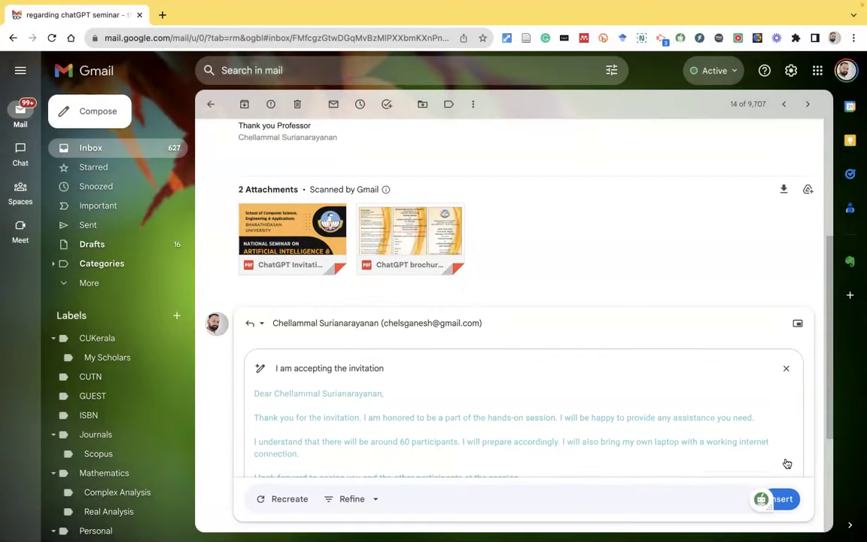
{"action": "scroll", "coordinate": [783, 455], "scroll_direction": "down", "scroll_amount": 1}
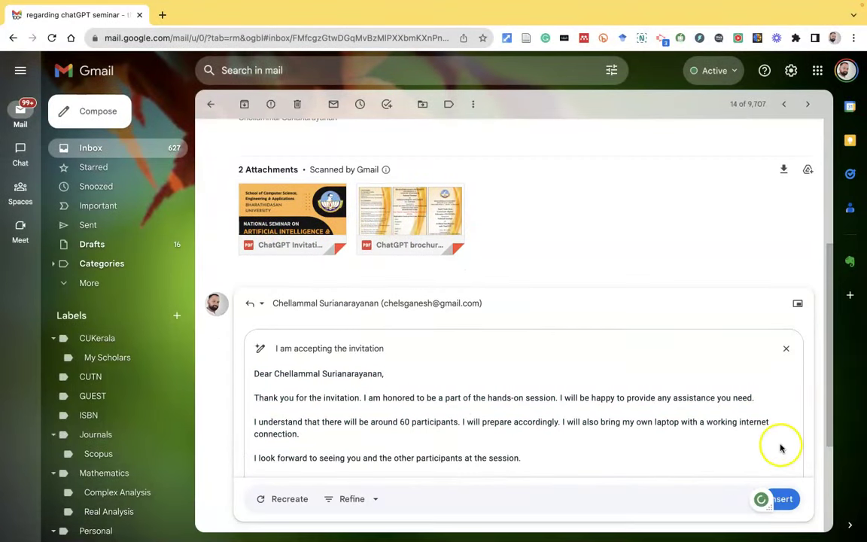
{"action": "scroll", "coordinate": [677, 399], "scroll_direction": "down", "scroll_amount": 1}
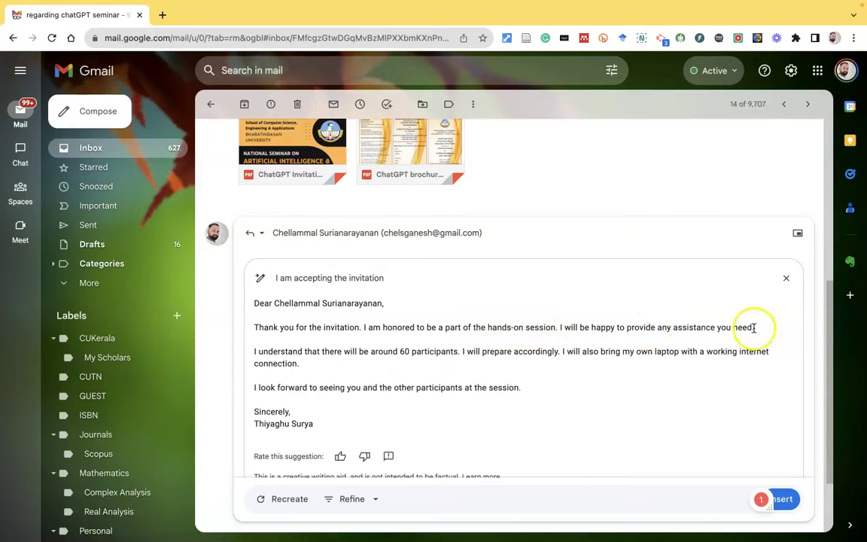
{"action": "scroll", "coordinate": [755, 333], "scroll_direction": "down", "scroll_amount": 2}
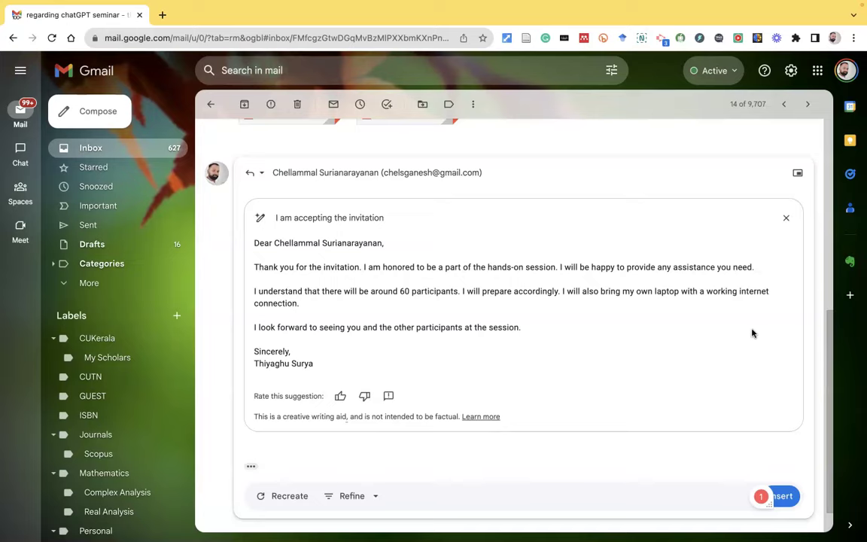
Step: Insert the Help me write acceptance into the seminar reply and send it with Send + archive
{"action": "left_click", "coordinate": [785, 497]}
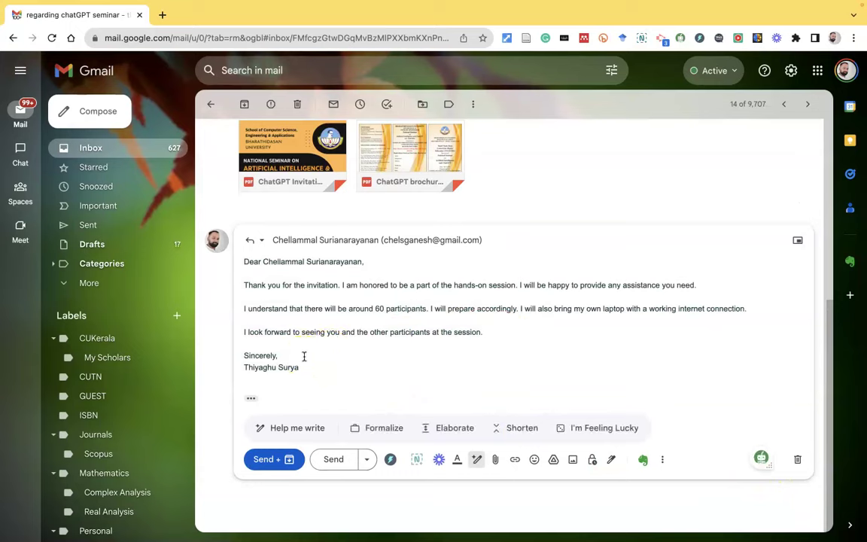
{"action": "left_click", "coordinate": [267, 461]}
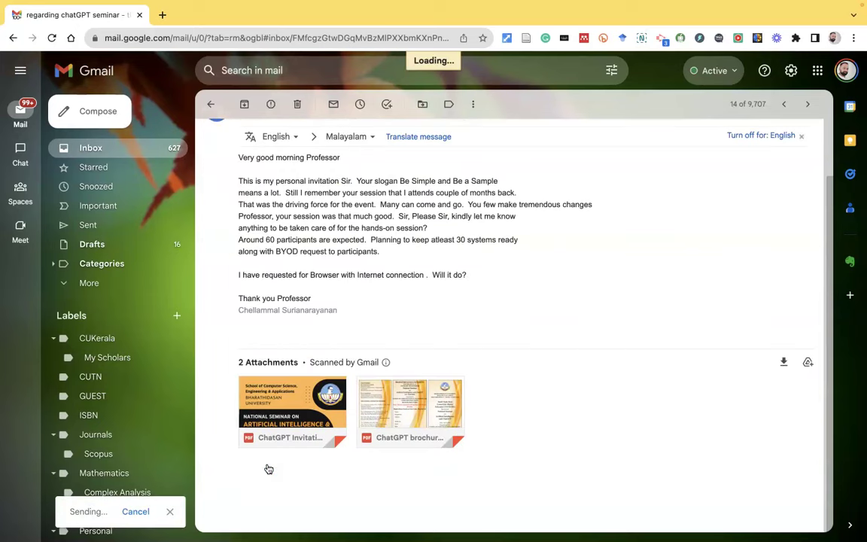